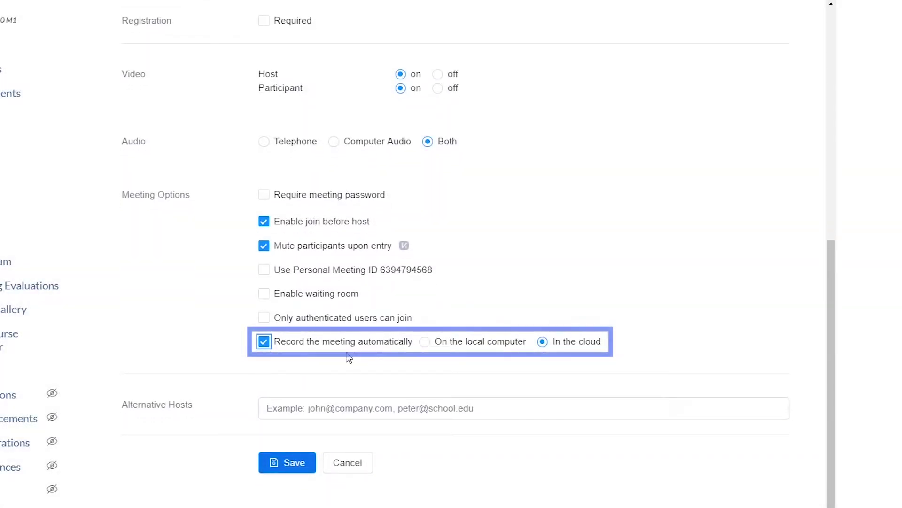
Switch automatic meeting recording from the local computer to the cloud.
{"action": "left_click", "coordinate": [425, 341]}
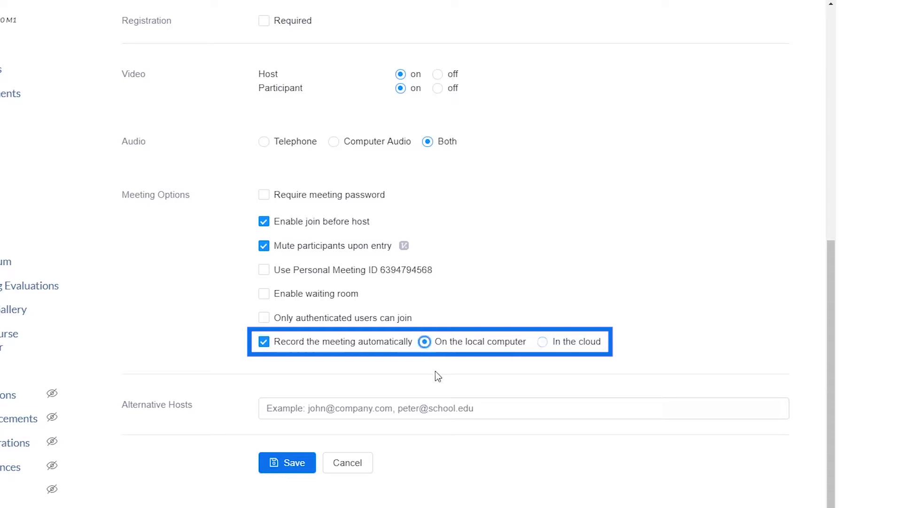
{"action": "left_click", "coordinate": [543, 341]}
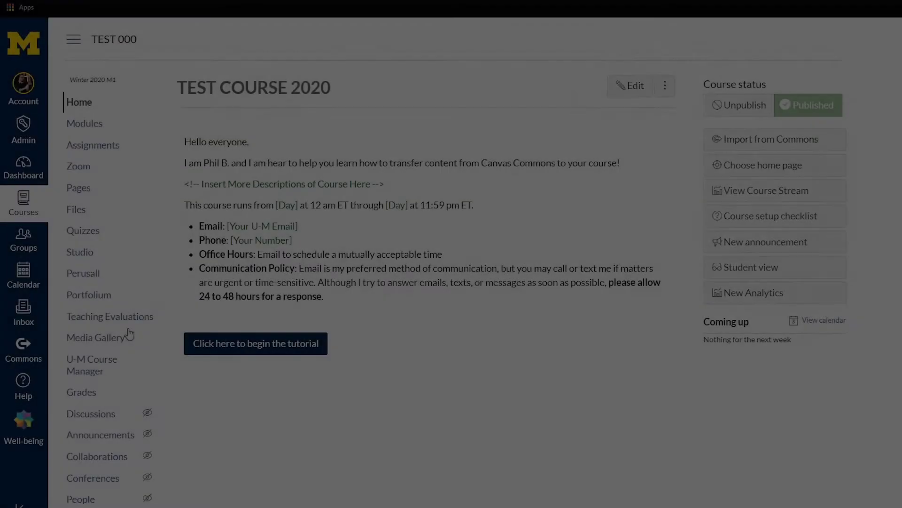
Save the course Zoom meeting's settings with automatic recording turned on.
{"action": "left_click", "coordinate": [78, 166]}
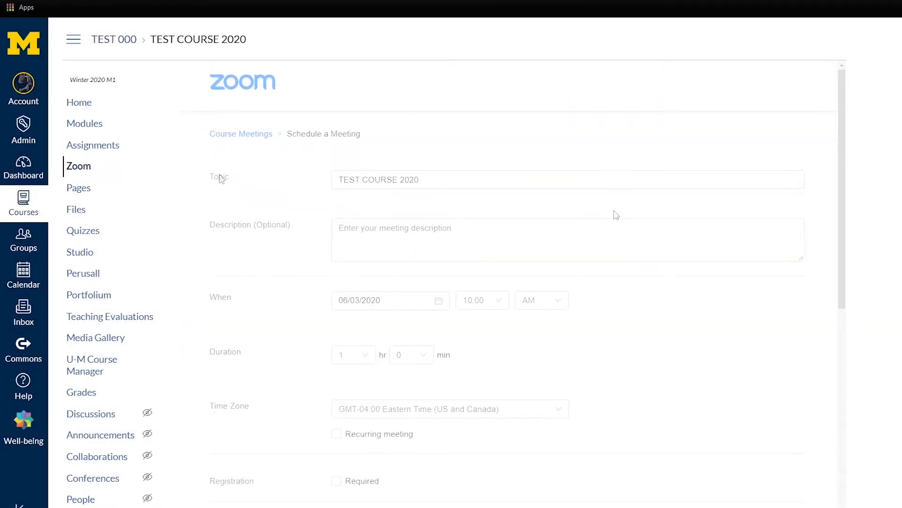
{"action": "scroll", "coordinate": [339, 268], "scroll_direction": "down", "scroll_amount": 5}
{"action": "scroll", "coordinate": [282, 290], "scroll_direction": "down", "scroll_amount": 4}
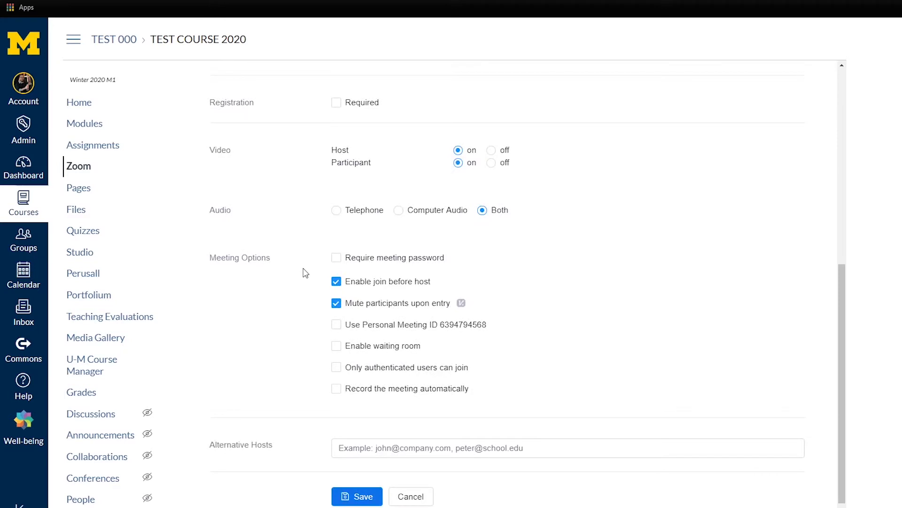
{"action": "left_click", "coordinate": [336, 388]}
{"action": "scroll", "coordinate": [336, 388], "scroll_direction": "down", "scroll_amount": 1}
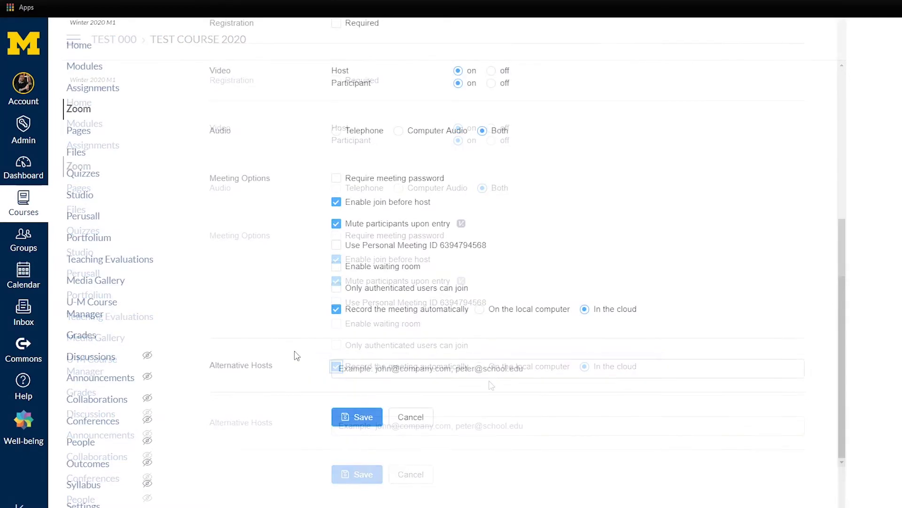
{"action": "left_click", "coordinate": [337, 310]}
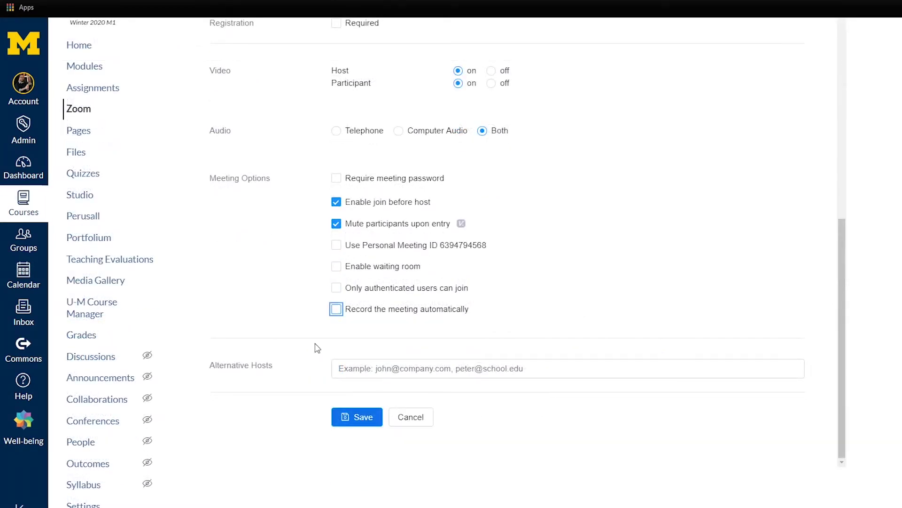
Start recording the live meeting to the cloud.
{"action": "left_click", "coordinate": [357, 417]}
{"action": "left_click", "coordinate": [554, 357]}
{"action": "left_click", "coordinate": [508, 478]}
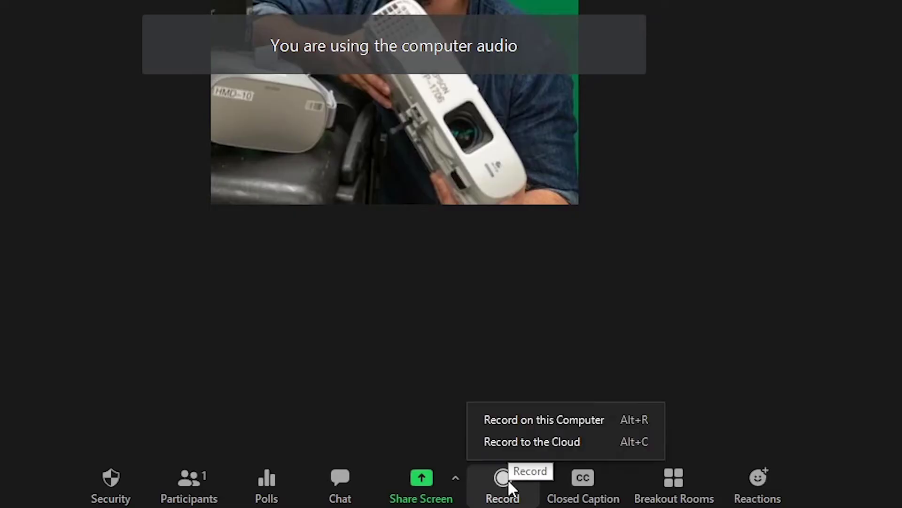
{"action": "left_click", "coordinate": [519, 443]}
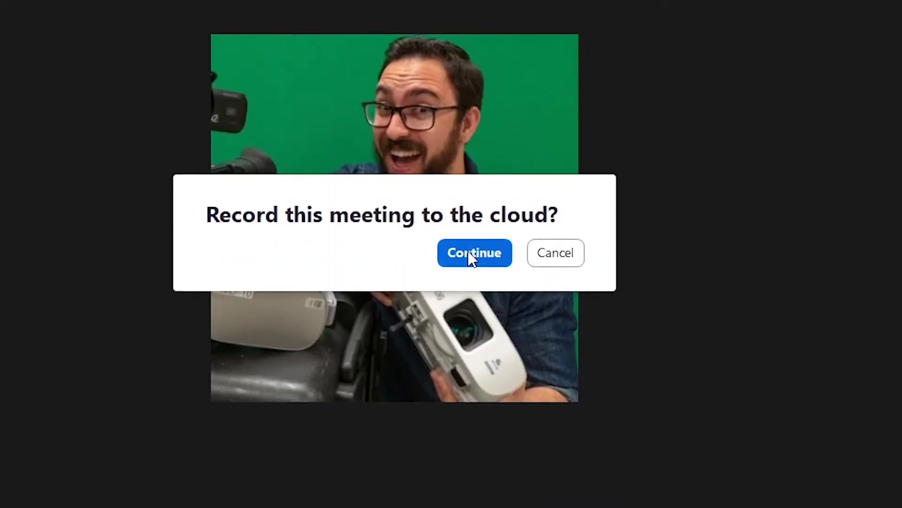
{"action": "left_click", "coordinate": [475, 252]}
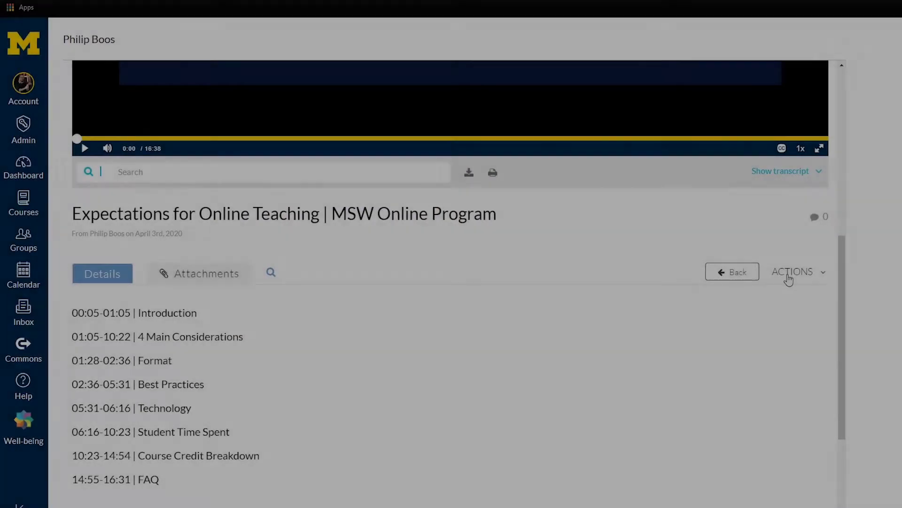
Launch the editor for 'Expectations for Online Teaching' and trim about 32 seconds from the start, plus some of the end.
{"action": "left_click", "coordinate": [793, 271]}
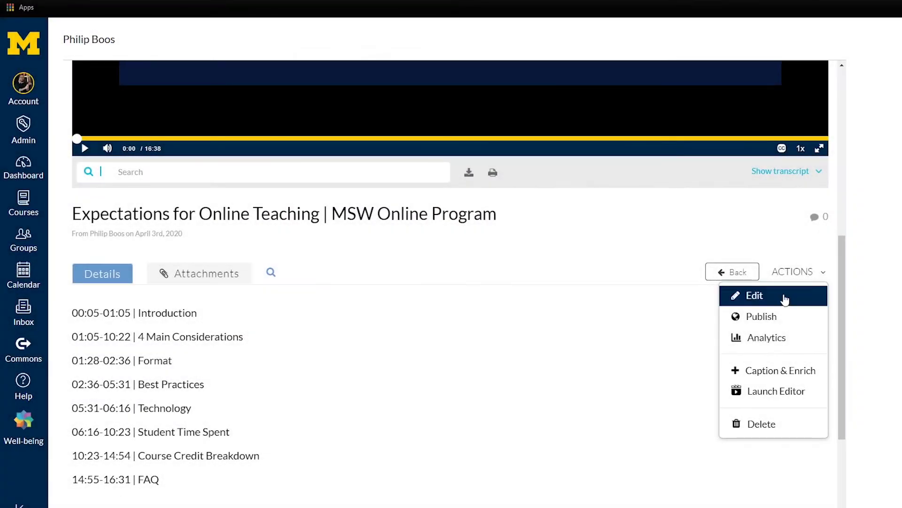
{"action": "left_click", "coordinate": [775, 392]}
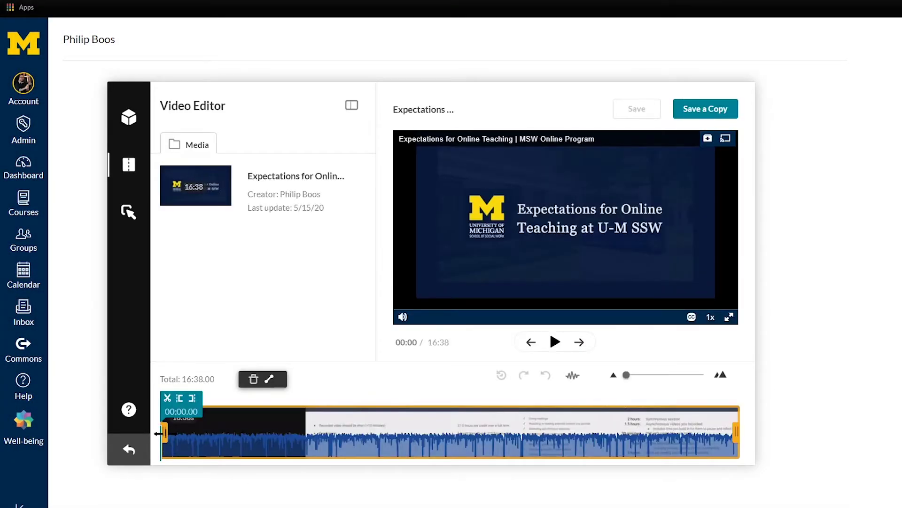
{"action": "left_click_drag", "start_coordinate": [161, 433], "coordinate": [181, 434]}
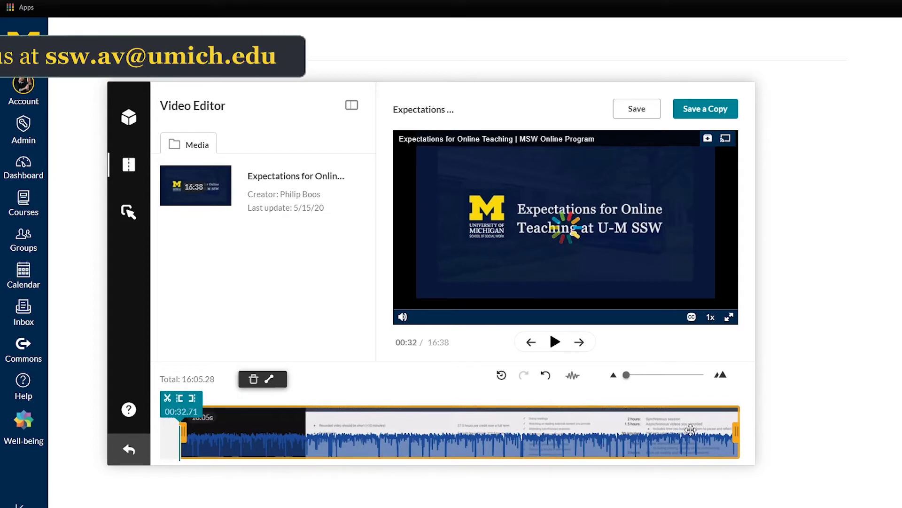
{"action": "left_click_drag", "start_coordinate": [737, 432], "coordinate": [712, 433]}
Jump playback to about 2:54, then stop the Zoom meeting's cloud recording.
{"action": "left_click", "coordinate": [261, 434]}
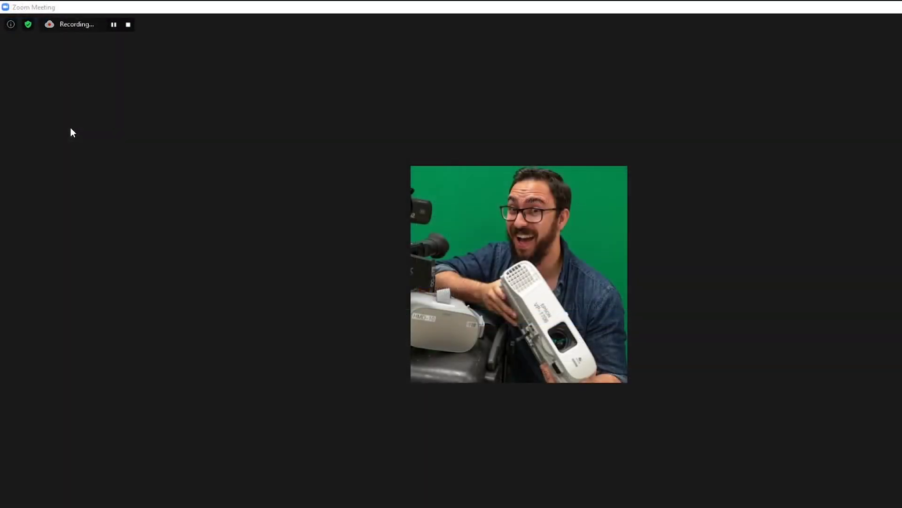
{"action": "left_click", "coordinate": [128, 24]}
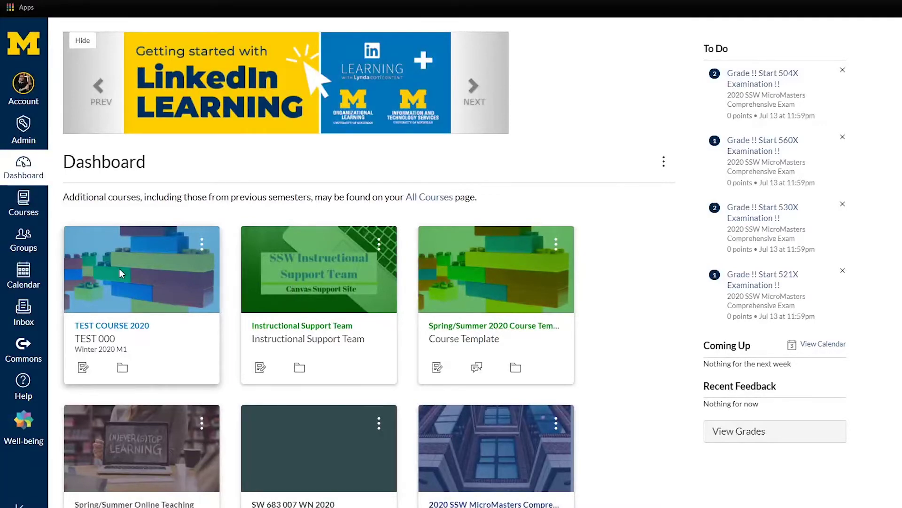
Publish the TEST COURSE 2020 recording, then view Cloud Recordings in Student view.
{"action": "left_click", "coordinate": [136, 277]}
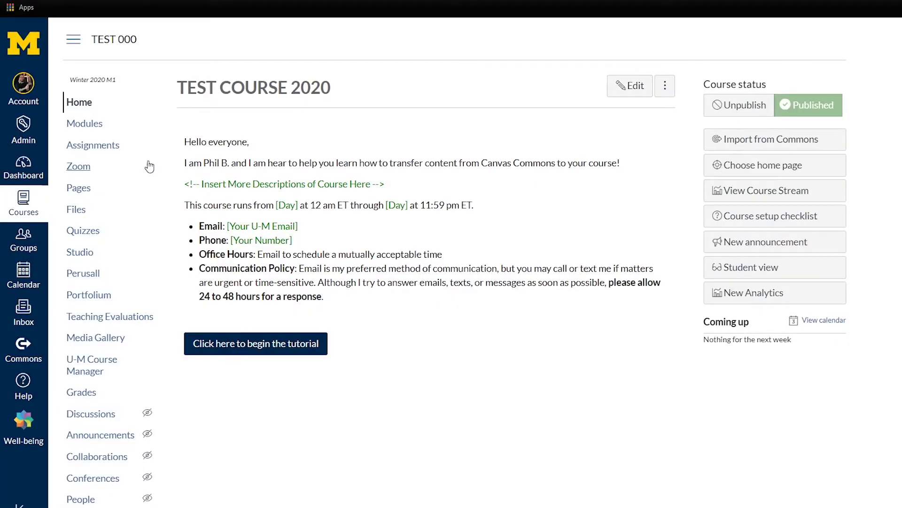
{"action": "left_click", "coordinate": [78, 166]}
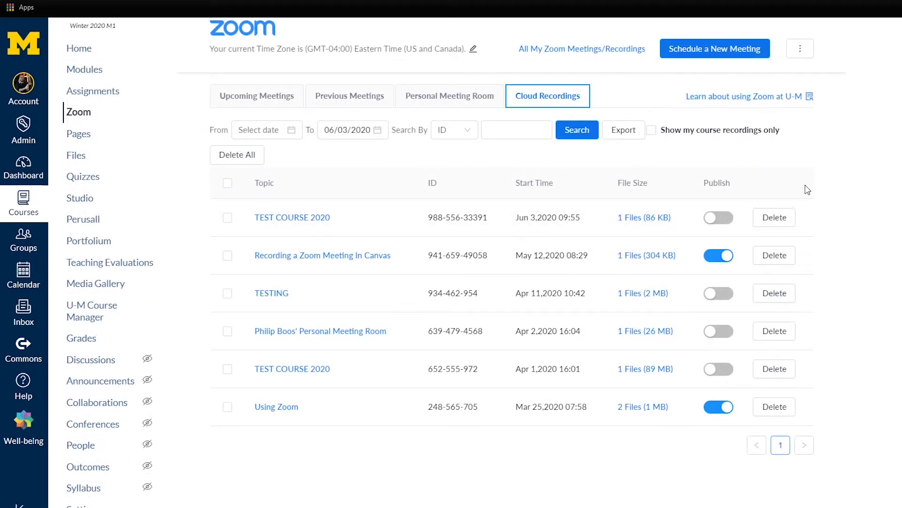
{"action": "left_click", "coordinate": [718, 217]}
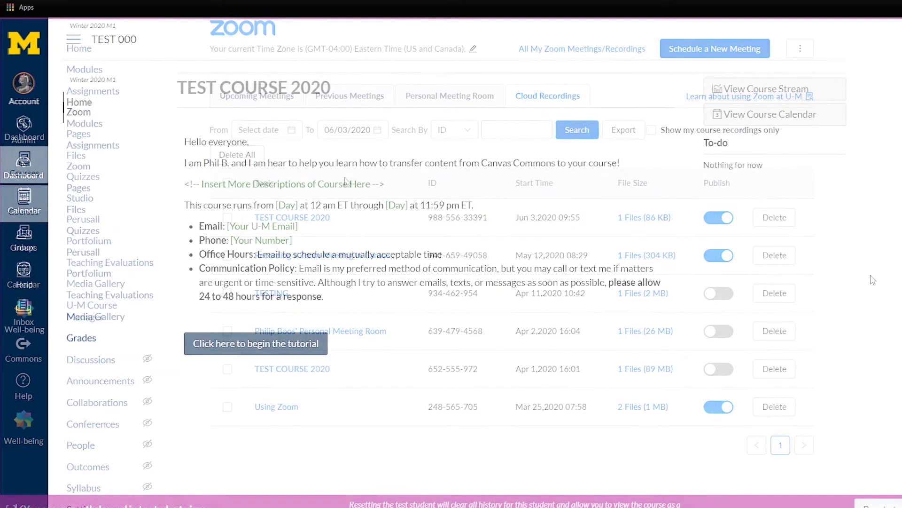
{"action": "left_click", "coordinate": [79, 166]}
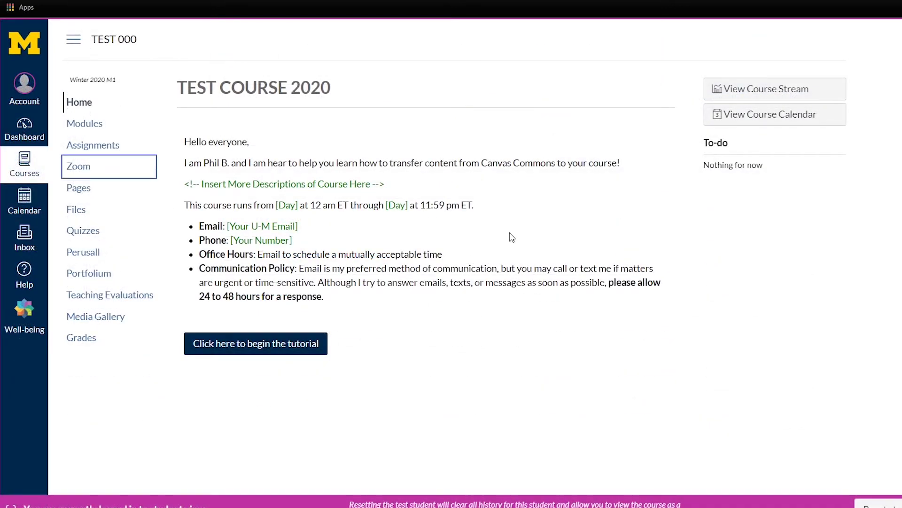
{"action": "left_click", "coordinate": [444, 151]}
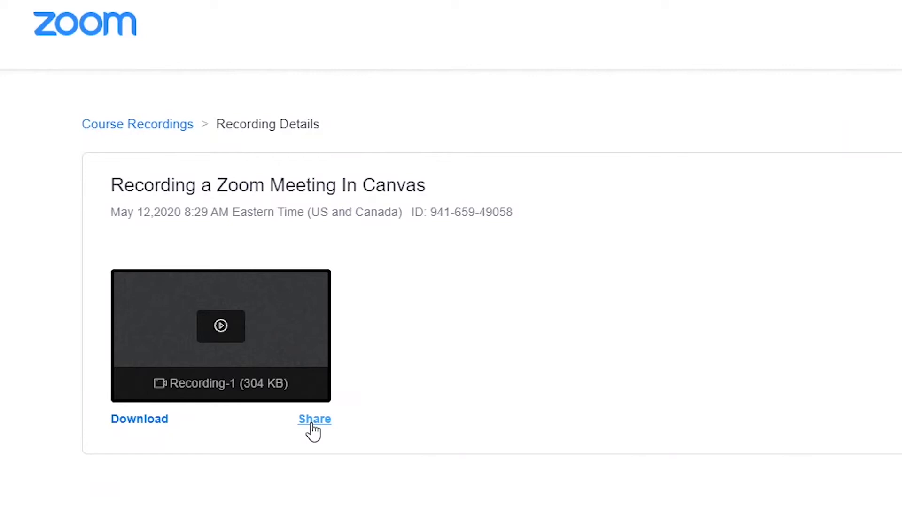
Show the sharing options for the 'Recording a Zoom Meeting In Canvas' recording.
{"action": "left_click", "coordinate": [314, 418]}
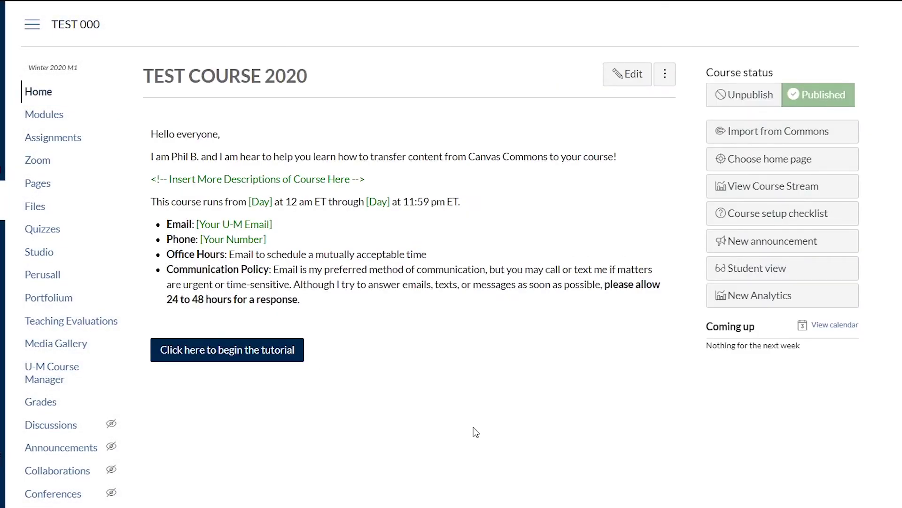
View the 'Recording a Zoom Meeting In Canvas' cloud recording details, then go to My Media.
{"action": "left_click", "coordinate": [38, 159]}
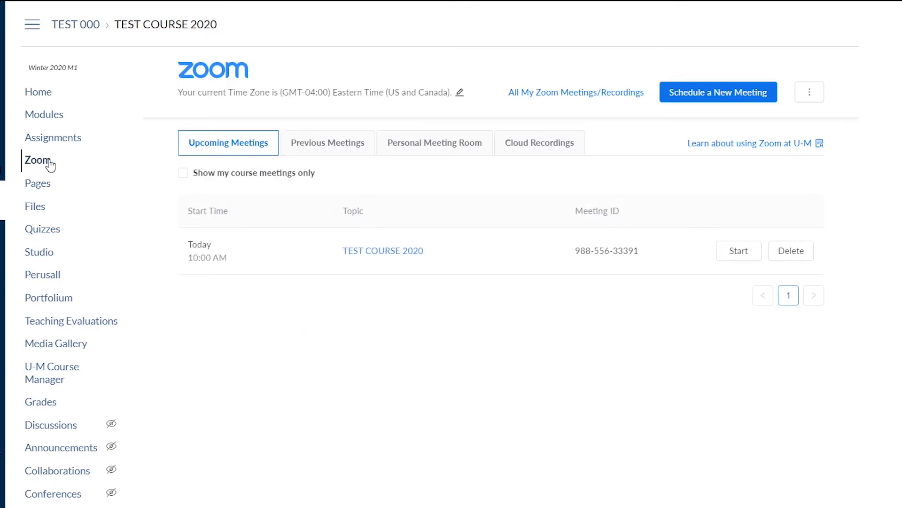
{"action": "left_click", "coordinate": [520, 148]}
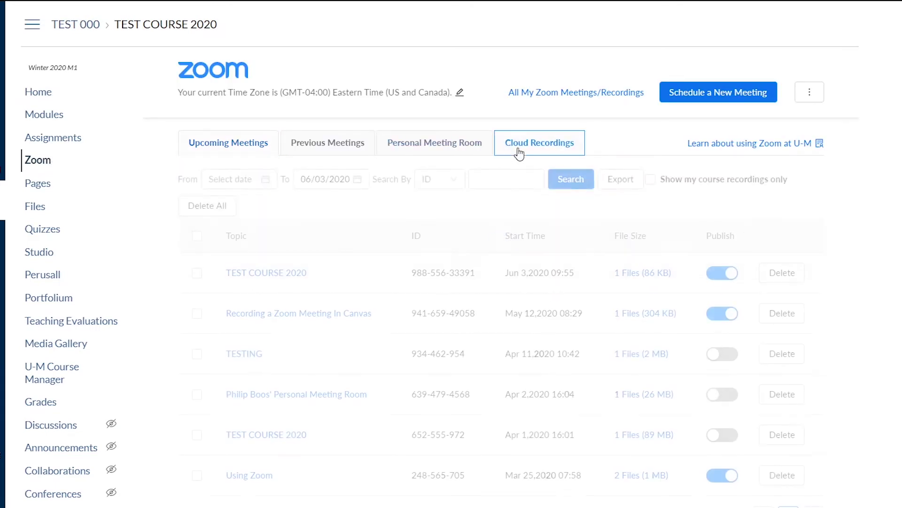
{"action": "left_click", "coordinate": [299, 313]}
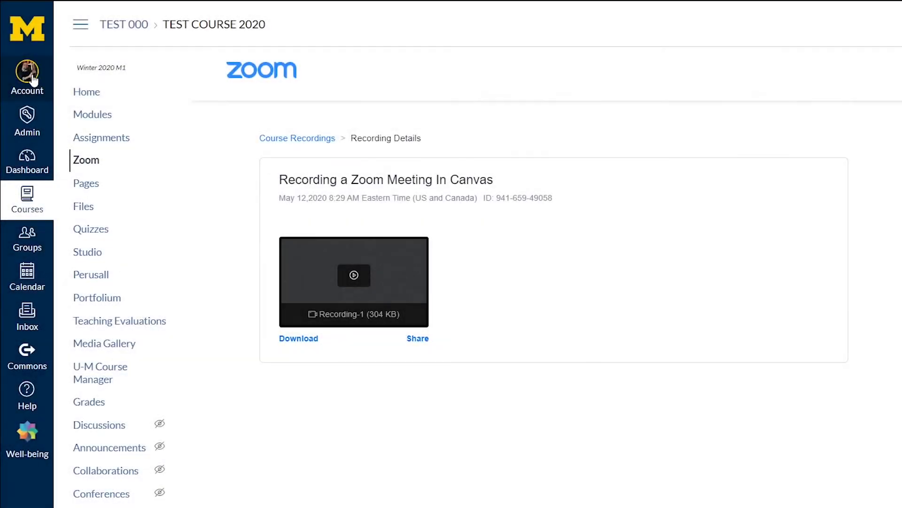
{"action": "left_click", "coordinate": [31, 77]}
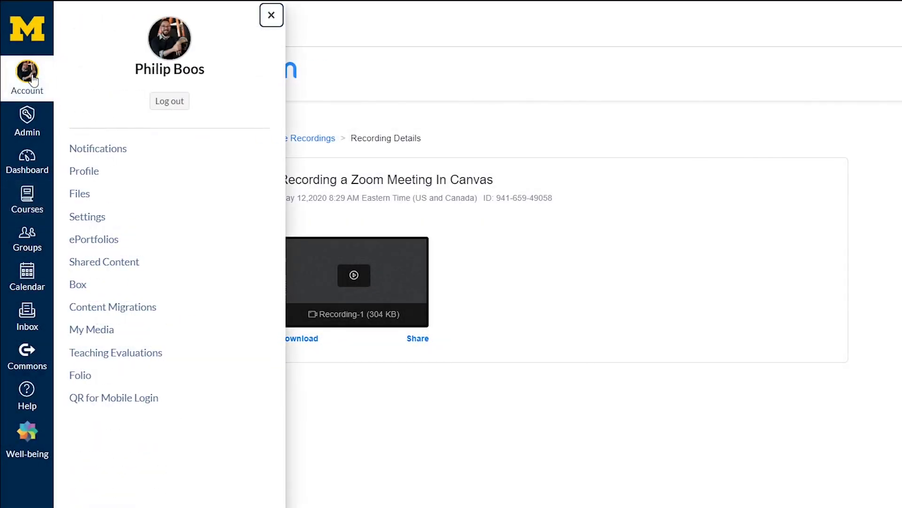
{"action": "left_click", "coordinate": [91, 329]}
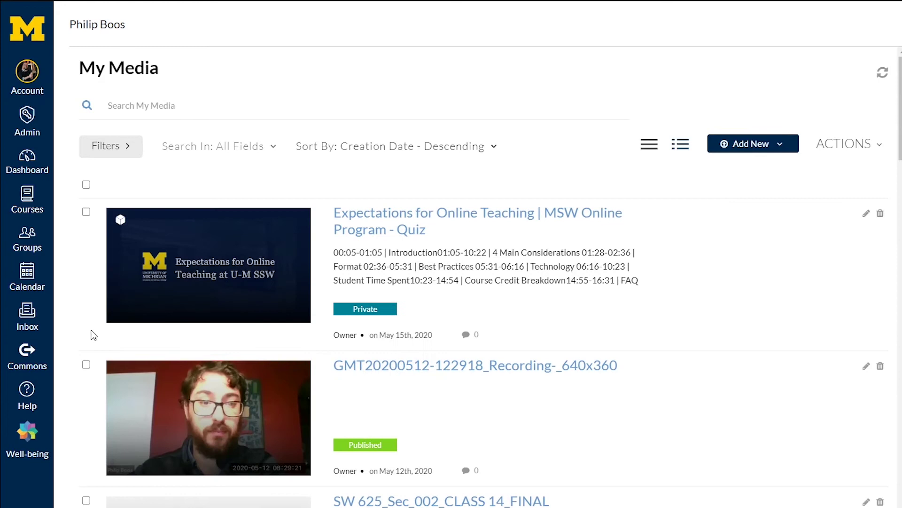
Save the new upload as 'Recording in Zoom Test' with description 'Just a test.'.
{"action": "left_click", "coordinate": [734, 145]}
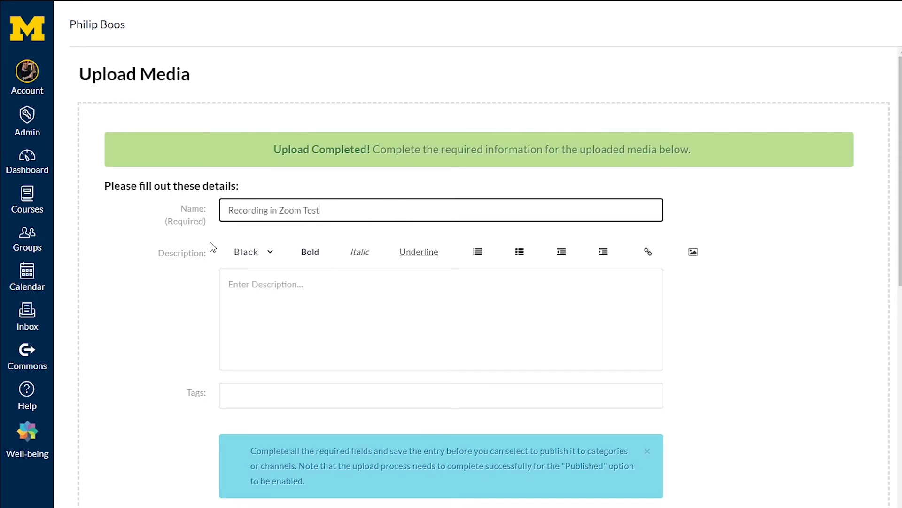
{"action": "left_click", "coordinate": [257, 299]}
{"action": "type", "text": "Just a test."}
{"action": "scroll", "coordinate": [257, 299], "scroll_direction": "down", "scroll_amount": 5}
{"action": "left_click", "coordinate": [247, 447]}
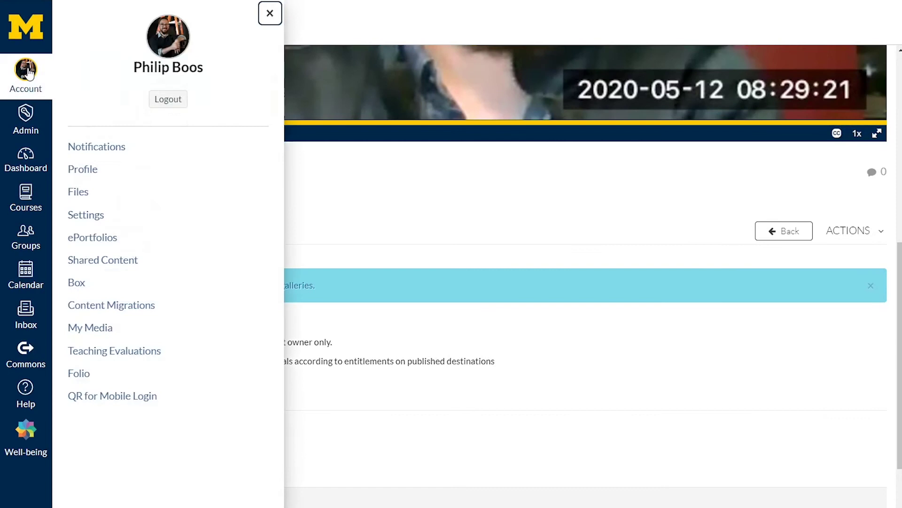
{"action": "left_click", "coordinate": [90, 327]}
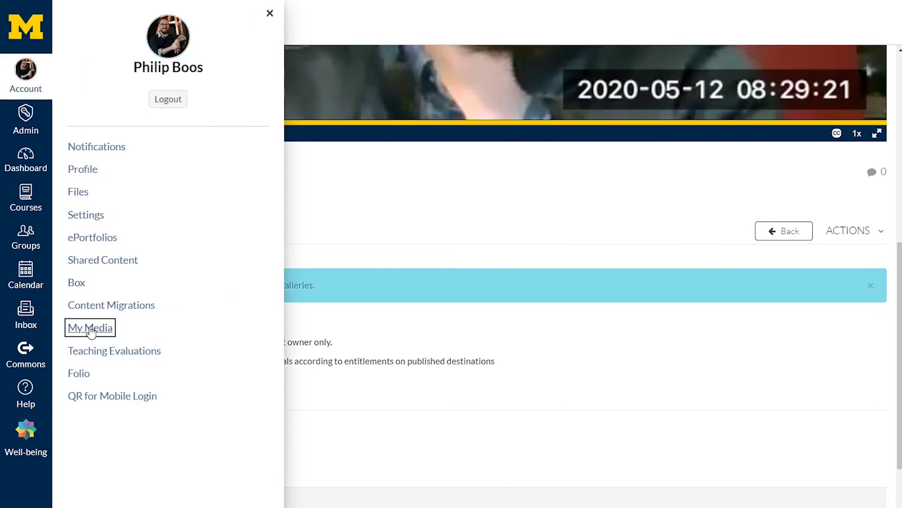
{"action": "left_click", "coordinate": [364, 364]}
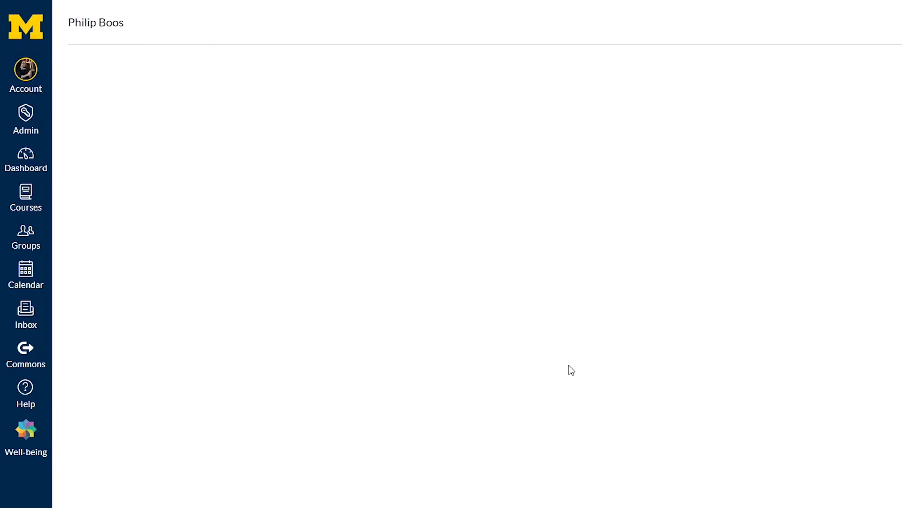
{"action": "scroll", "coordinate": [610, 347], "scroll_direction": "down", "scroll_amount": 4}
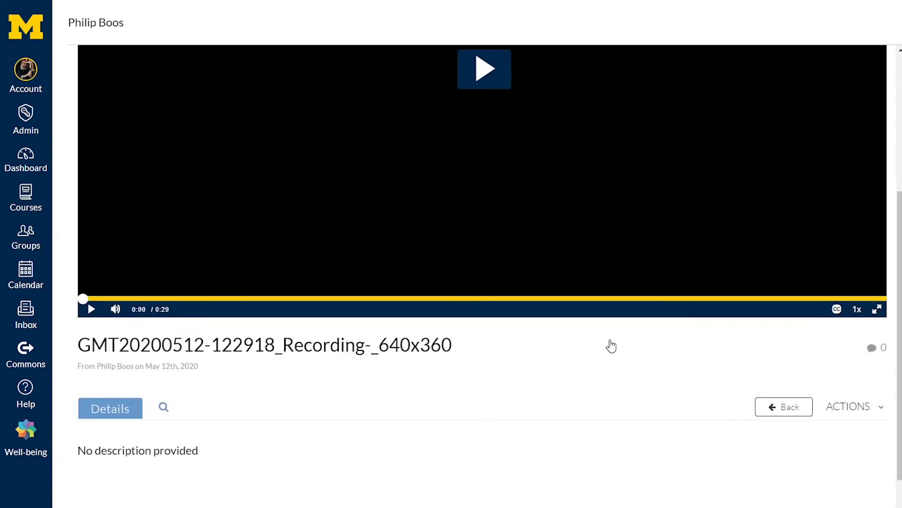
{"action": "left_click", "coordinate": [848, 317]}
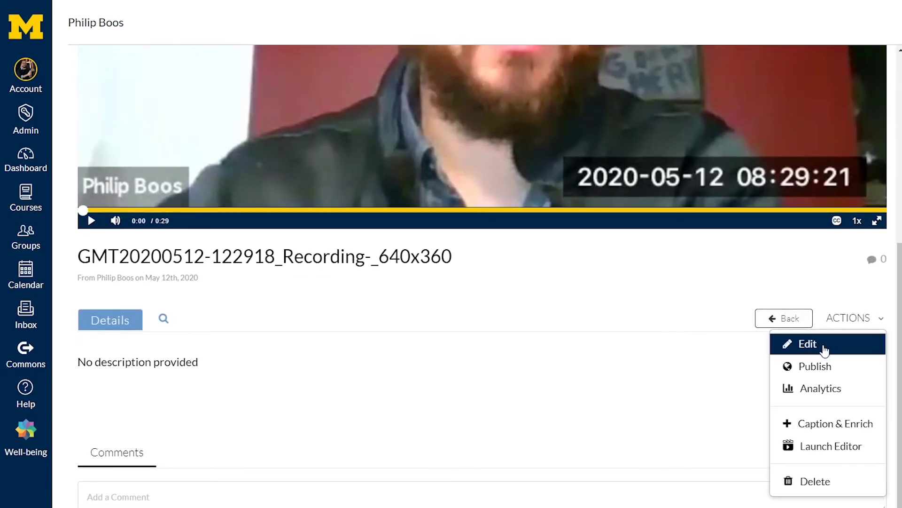
{"action": "left_click", "coordinate": [815, 365]}
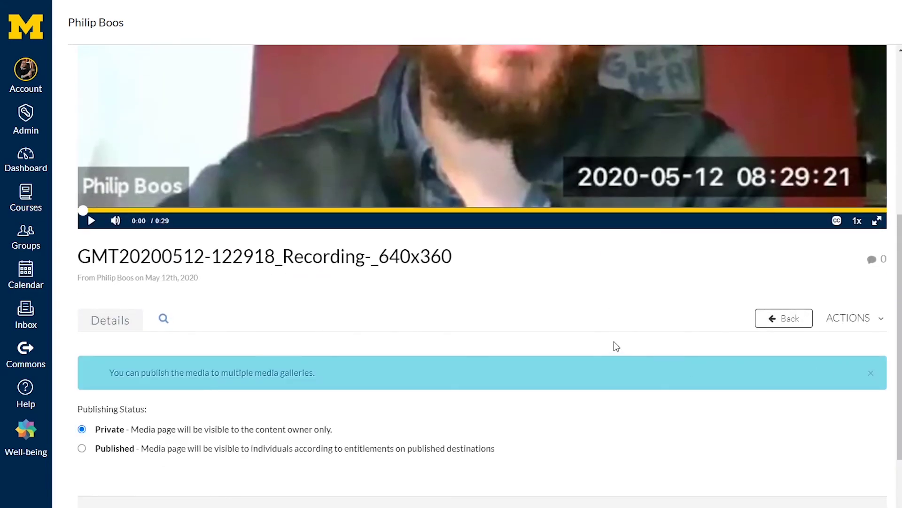
{"action": "scroll", "coordinate": [614, 341], "scroll_direction": "down", "scroll_amount": 2}
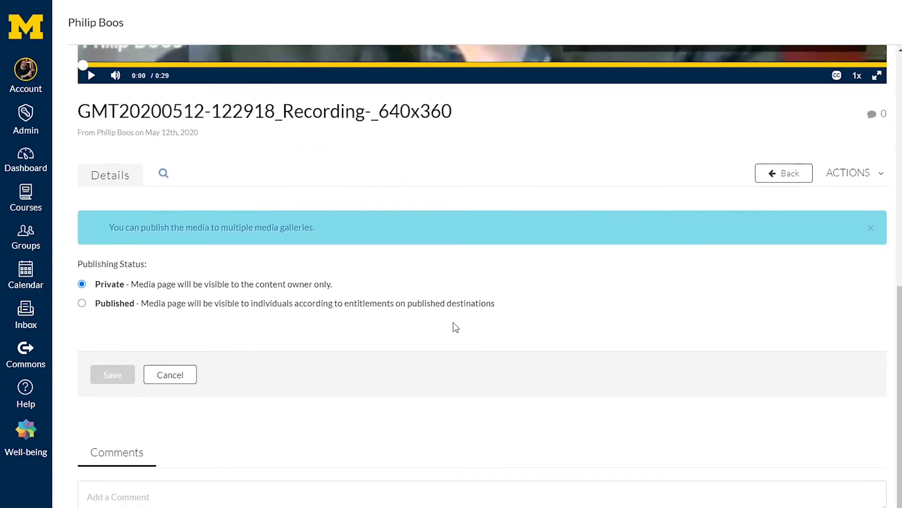
Publish it to TEST COURSE 2020, Spring/Summer 2020 Course Template and Spring/Summer Online Teaching.
{"action": "left_click", "coordinate": [82, 304]}
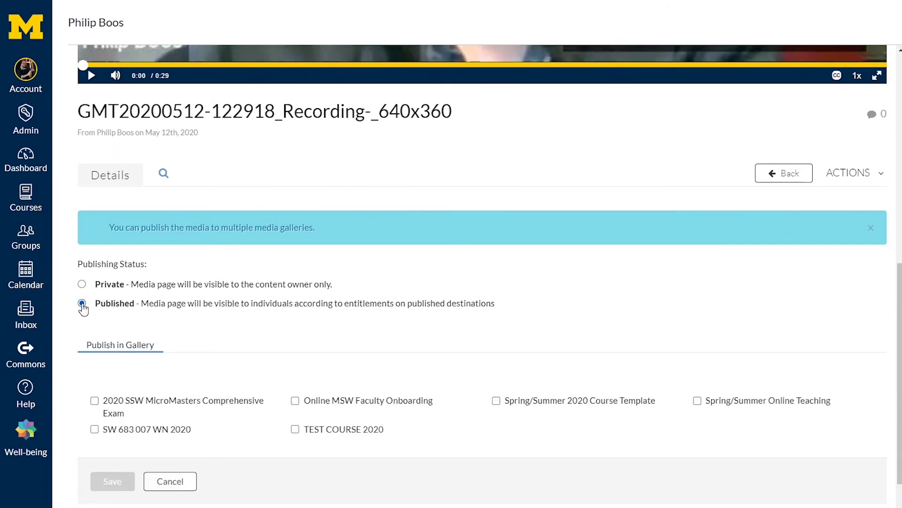
{"action": "left_click", "coordinate": [295, 430]}
{"action": "left_click", "coordinate": [496, 401]}
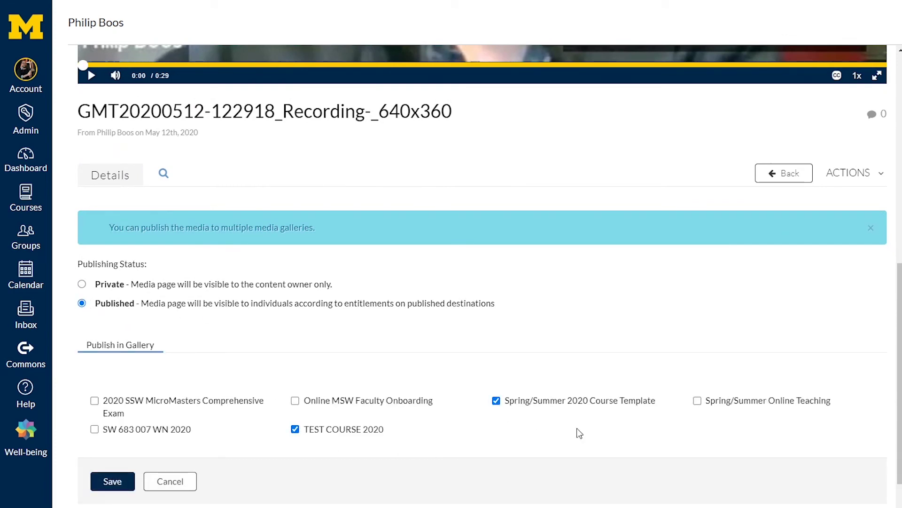
{"action": "left_click", "coordinate": [698, 402]}
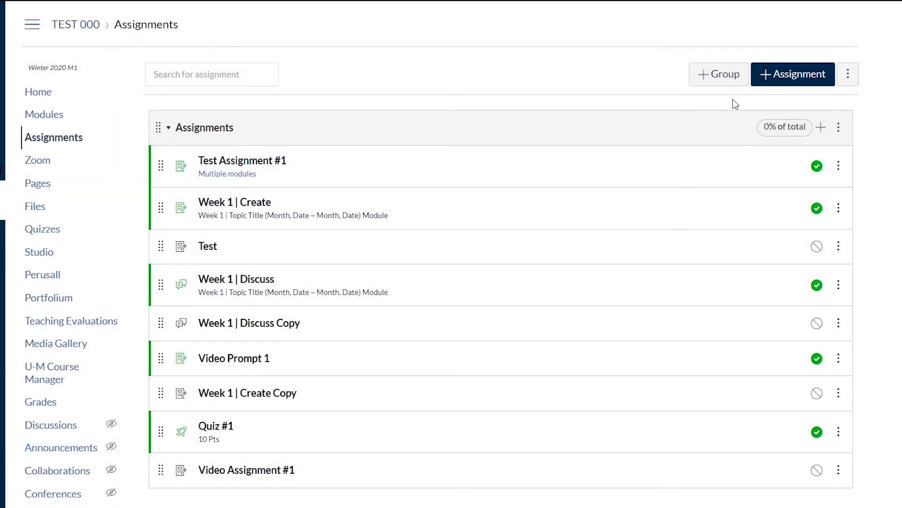
Start Video Assignment #1 and embed the Zoom recording in its description via MiVideo.
{"action": "left_click", "coordinate": [793, 73]}
{"action": "type", "text": "Video Assignment #1"}
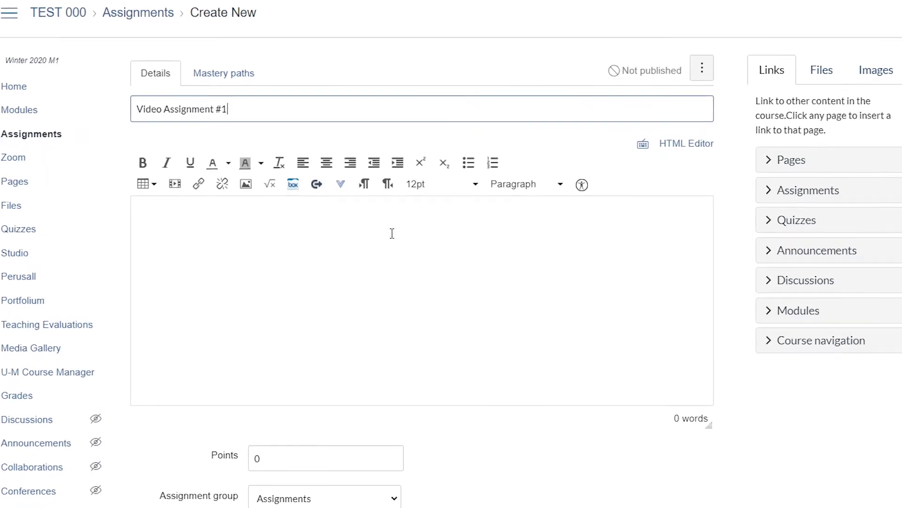
{"action": "left_click", "coordinate": [395, 233]}
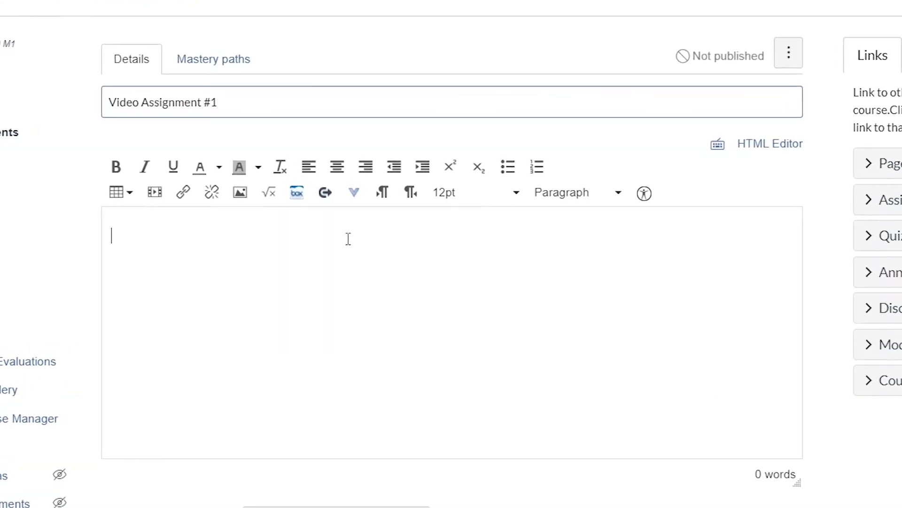
{"action": "left_click", "coordinate": [355, 194]}
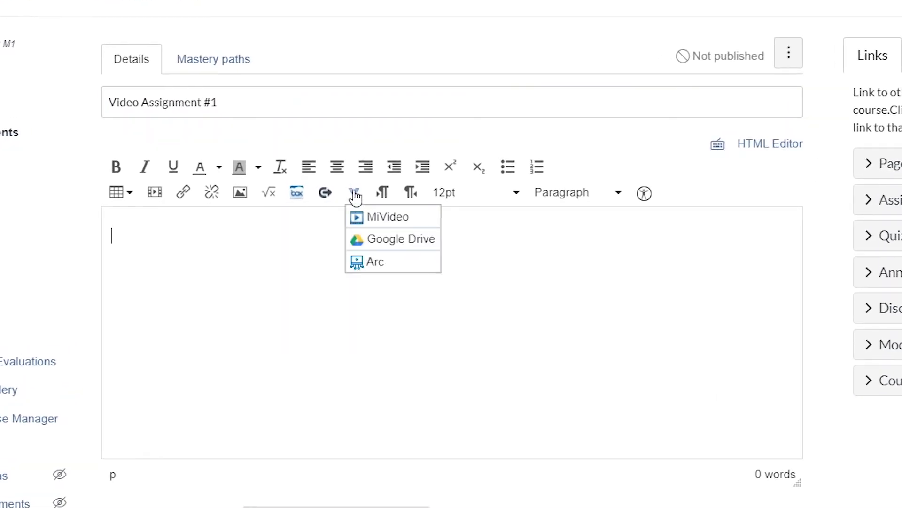
{"action": "left_click", "coordinate": [386, 217]}
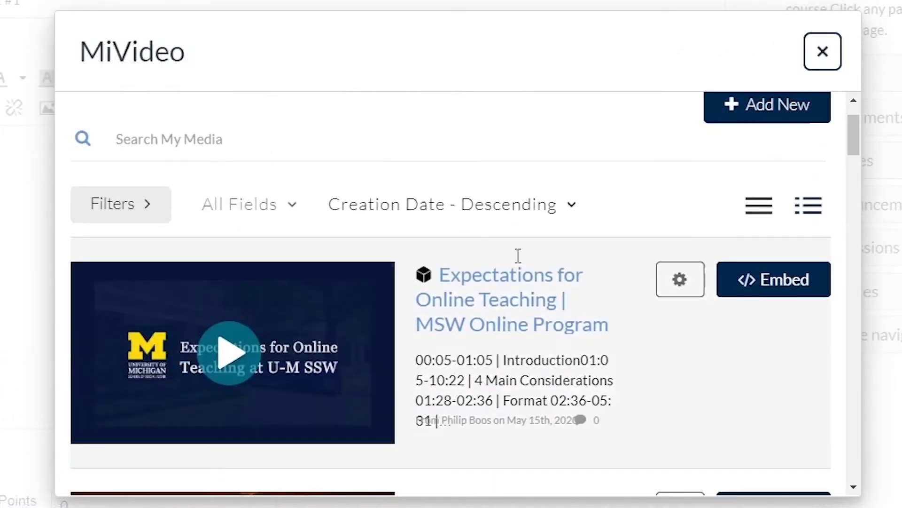
{"action": "scroll", "coordinate": [523, 266], "scroll_direction": "down", "scroll_amount": 3}
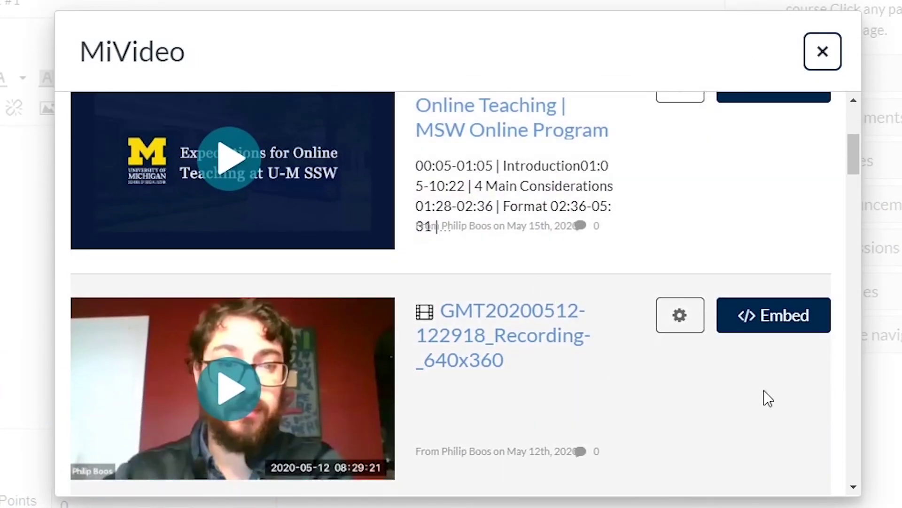
{"action": "left_click", "coordinate": [774, 315]}
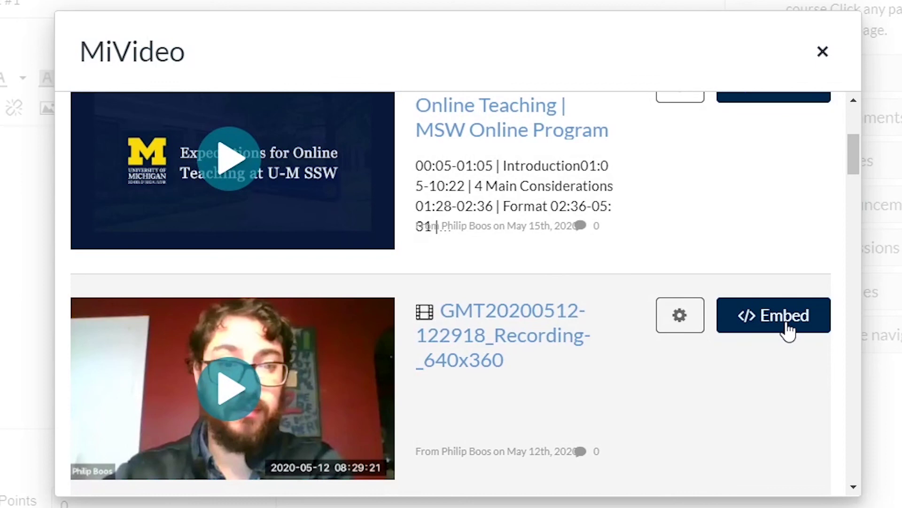